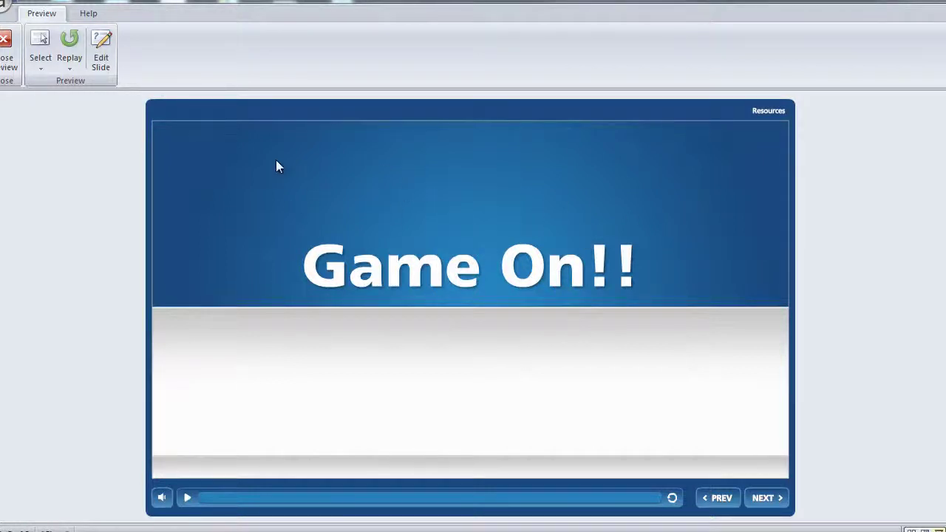
# In the preview, advance to the name-entry slide and submit a sample learner name.
pyautogui.click(764, 499)
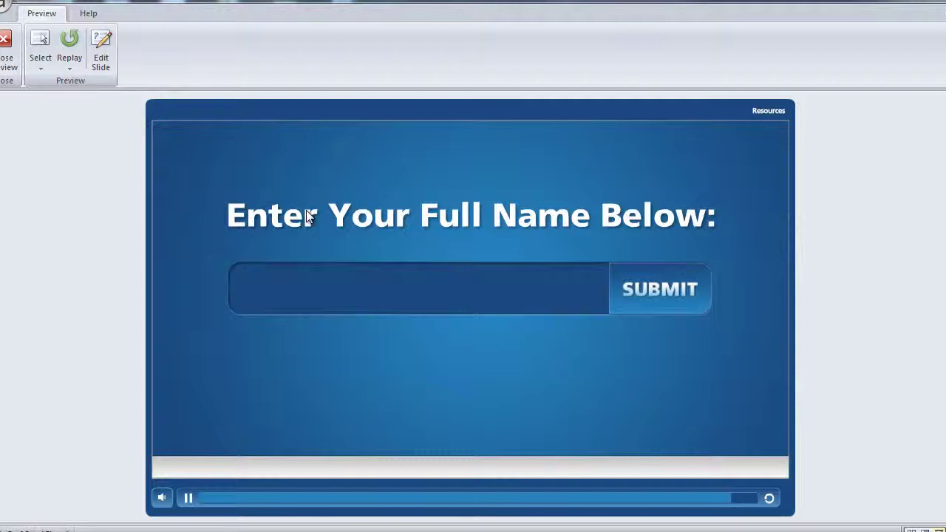
pyautogui.click(335, 287)
pyautogui.write('John Doe')
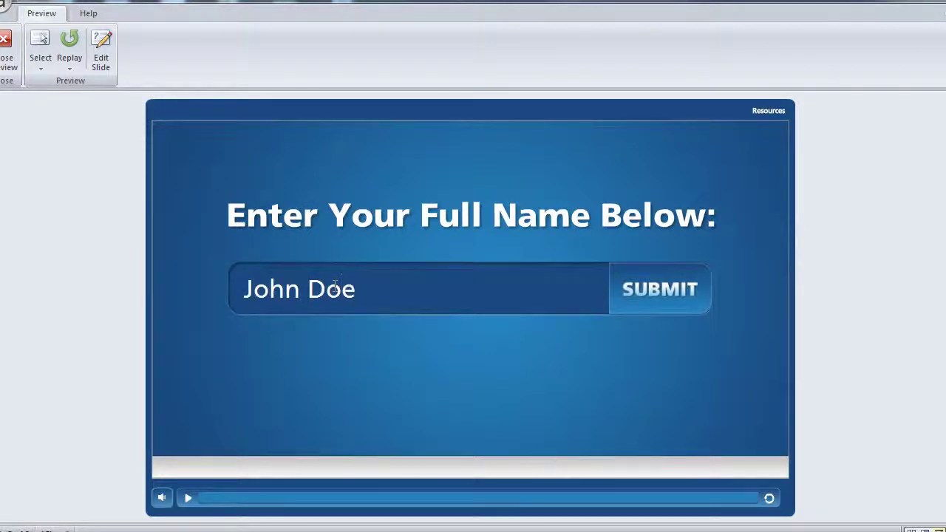
pyautogui.click(671, 307)
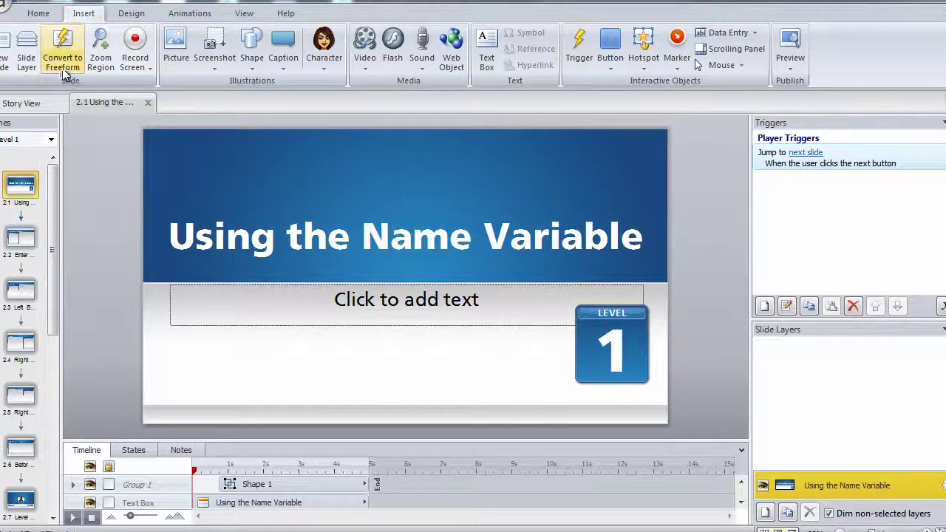
# Insert a Title Only slide and title it 'Hello, let's play!'.
pyautogui.click(6, 58)
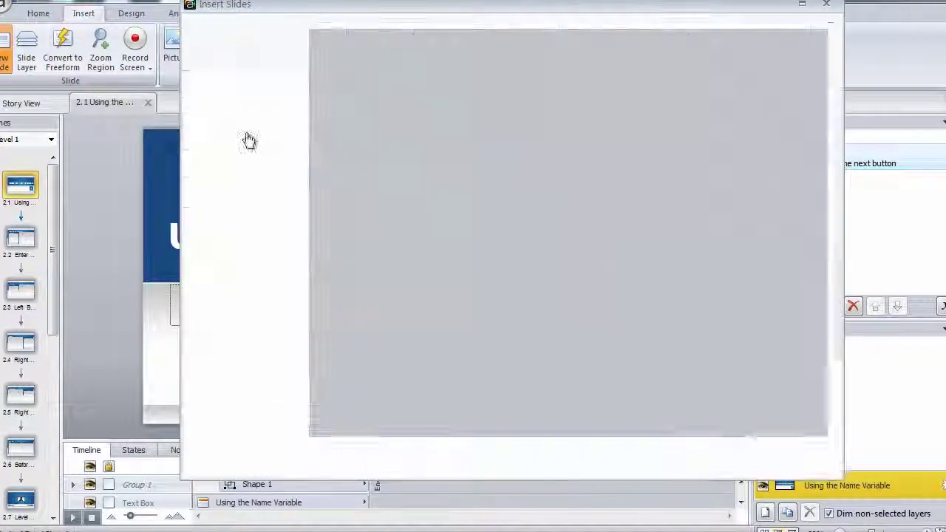
pyautogui.click(374, 170)
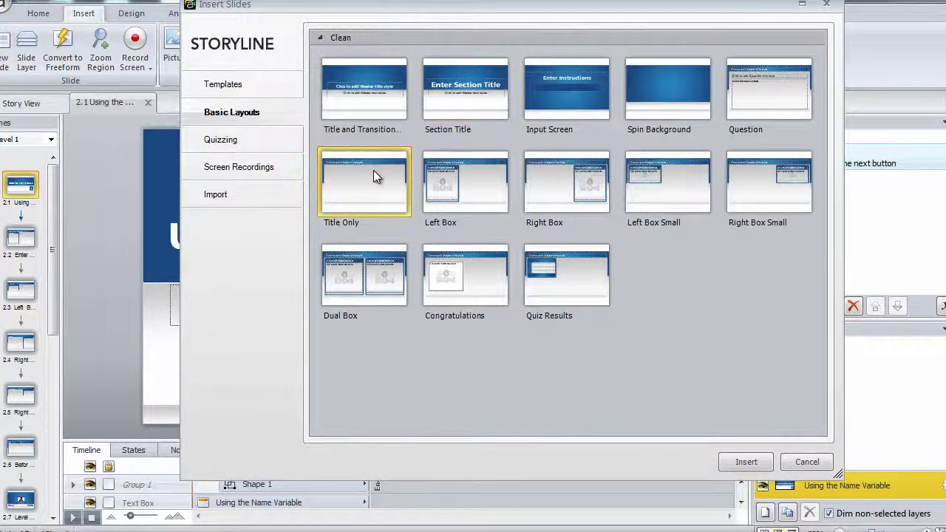
pyautogui.click(744, 462)
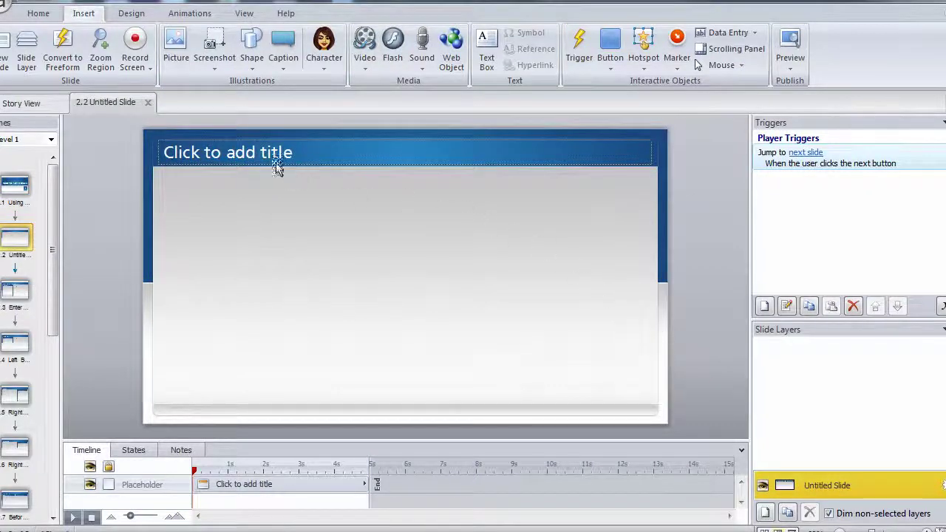
pyautogui.click(252, 152)
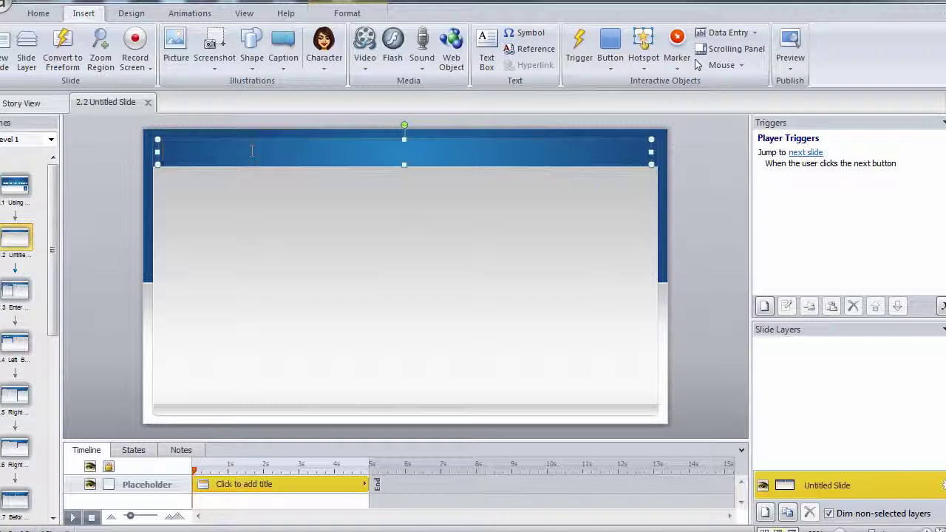
pyautogui.write("Hello, let's")
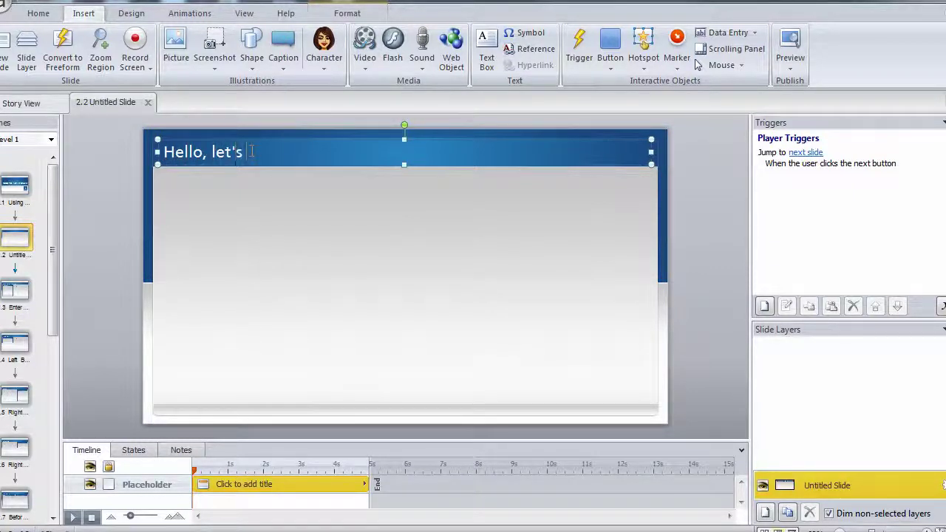
pyautogui.write(' play!')
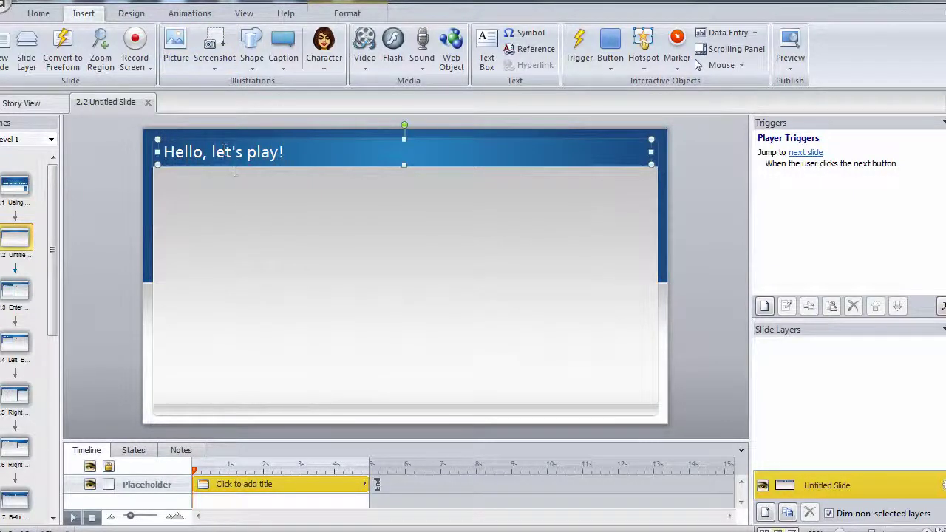
pyautogui.click(333, 212)
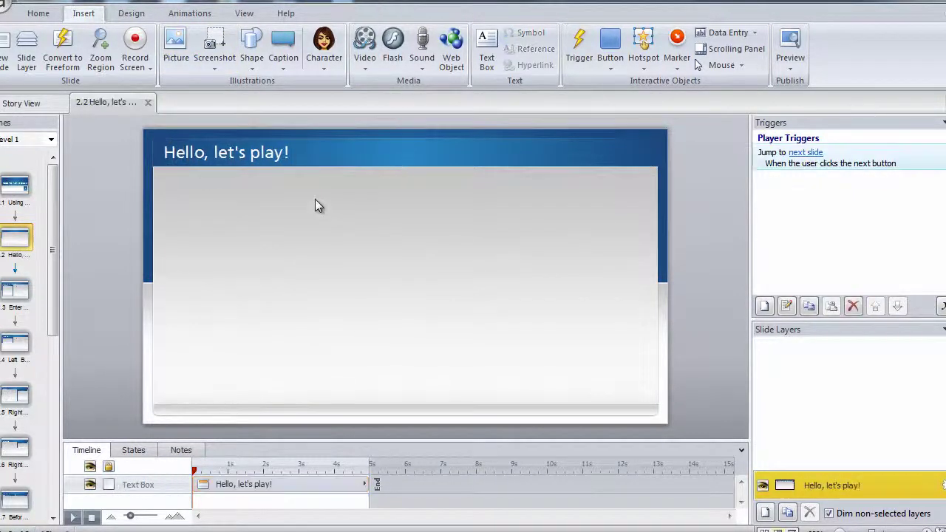
# Insert the photographic character Atsumi in the pointing-up-with-both-hands pose.
pyautogui.click(328, 68)
pyautogui.click(354, 108)
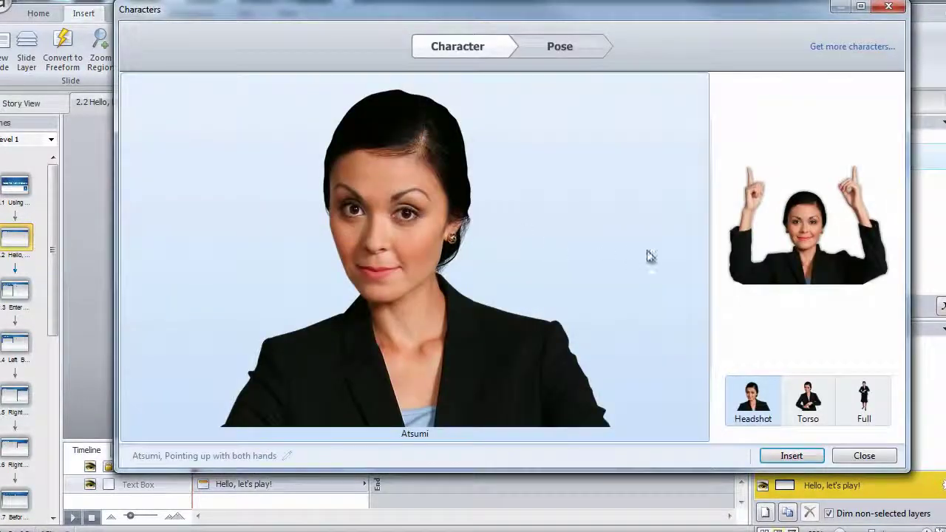
pyautogui.click(581, 47)
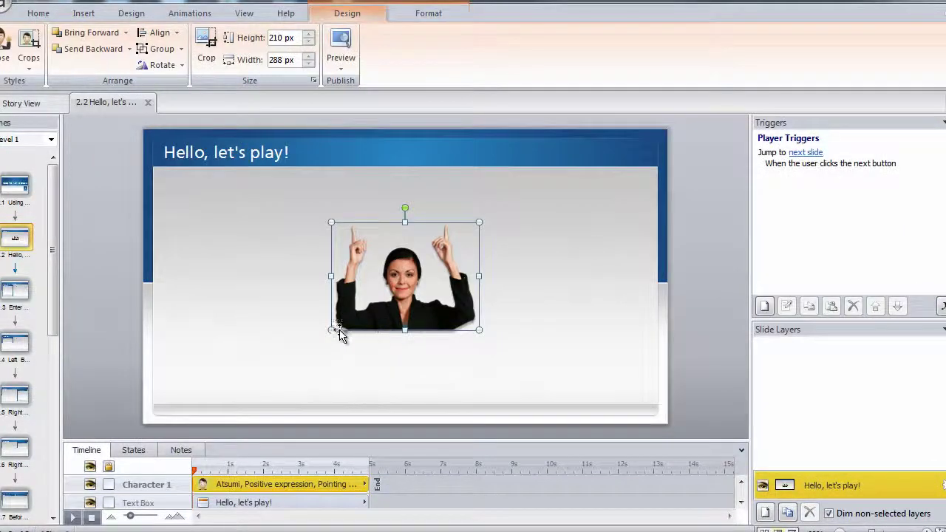
# Enlarge the character to 638 × 464 px and nudge it slightly right.
pyautogui.moveTo(328, 333); pyautogui.dragTo(204, 404)
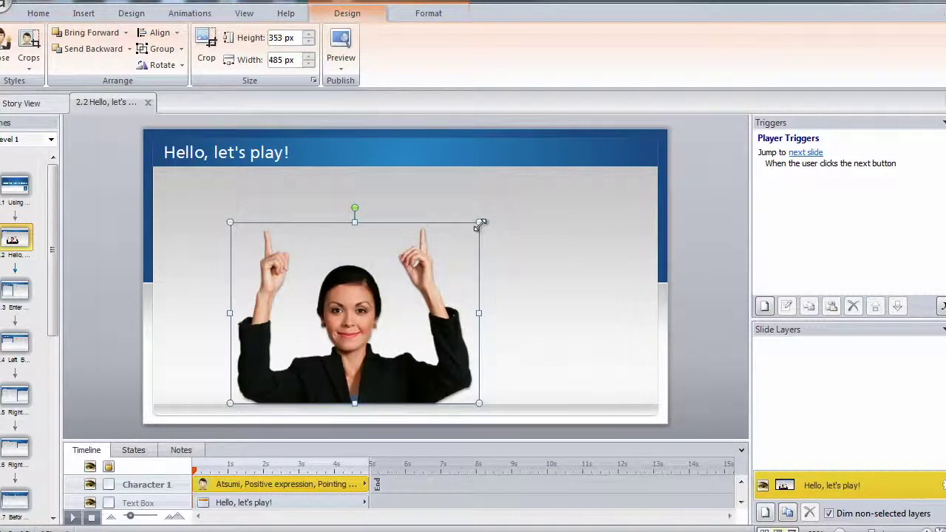
pyautogui.moveTo(481, 224); pyautogui.dragTo(556, 165)
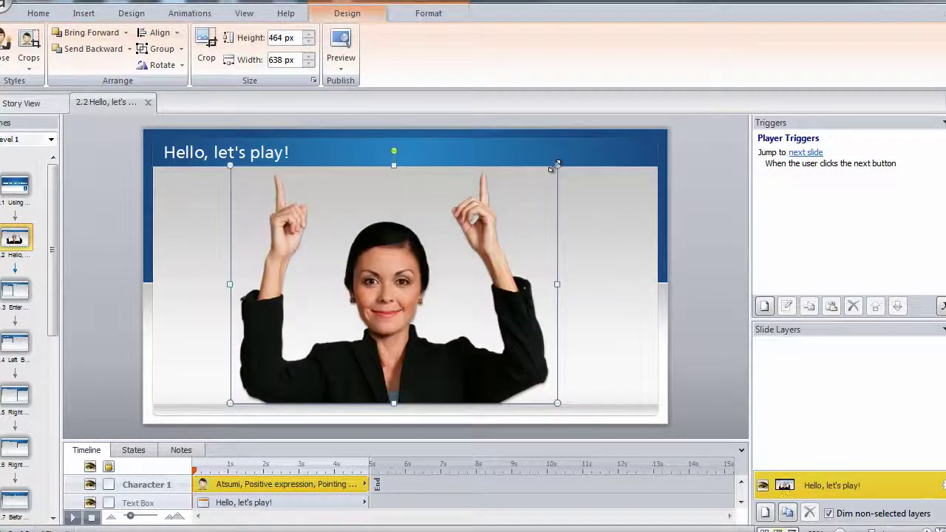
pyautogui.press('Right')
pyautogui.press('Right')
pyautogui.press('Right')
pyautogui.press('Right')
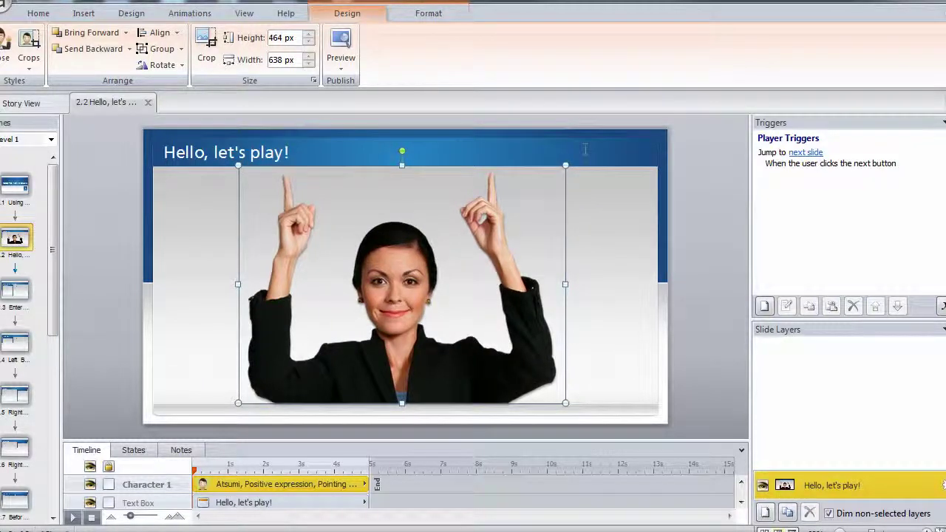
# Insert the UserName reference after 'Hello' so the title reads 'Hello %UserName%, let's play!'.
pyautogui.click(125, 209)
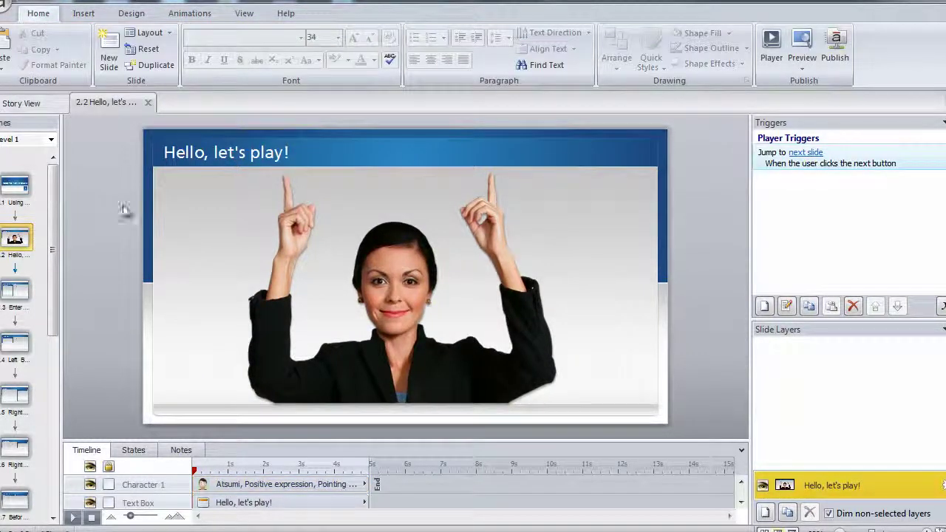
pyautogui.click(212, 152)
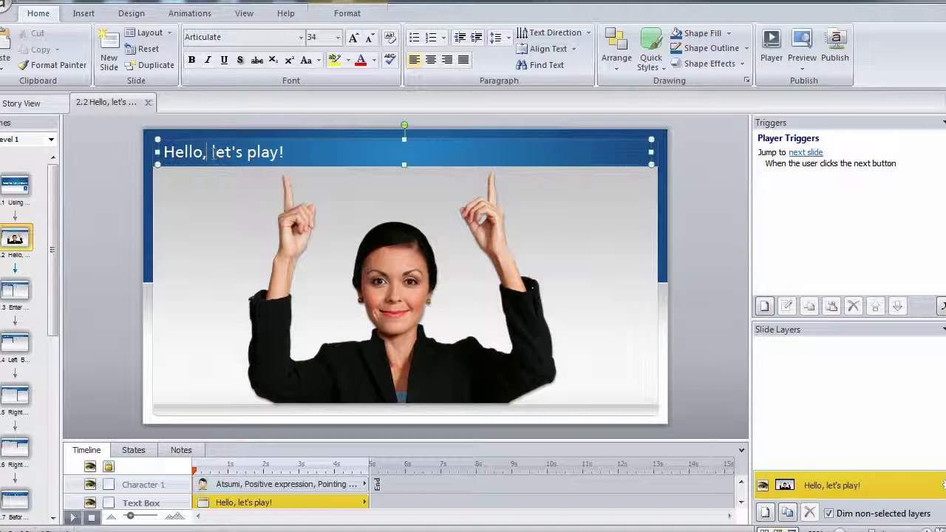
pyautogui.press('Left')
pyautogui.press('Left')
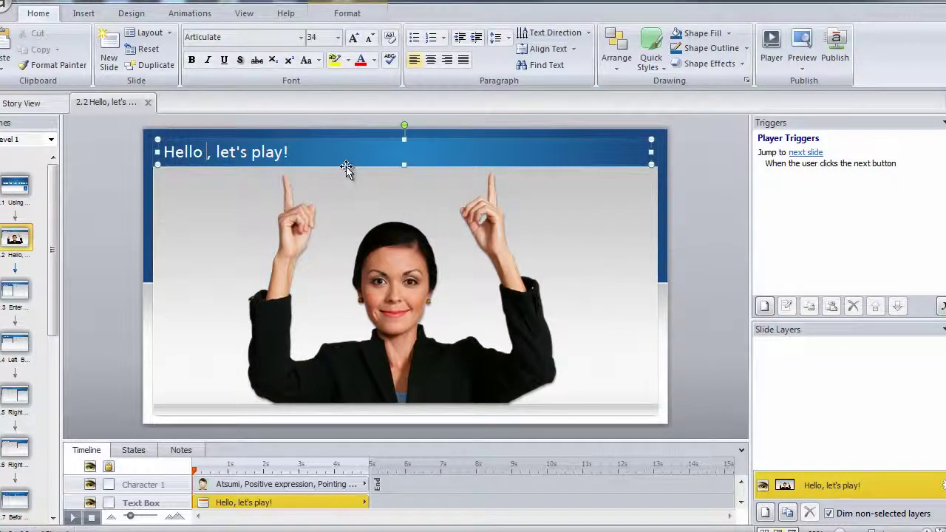
pyautogui.click(92, 14)
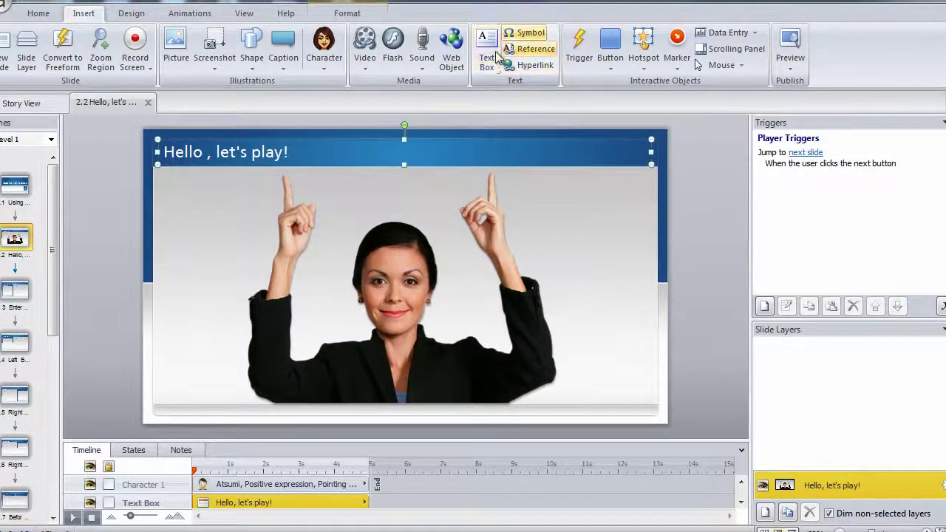
pyautogui.click(530, 55)
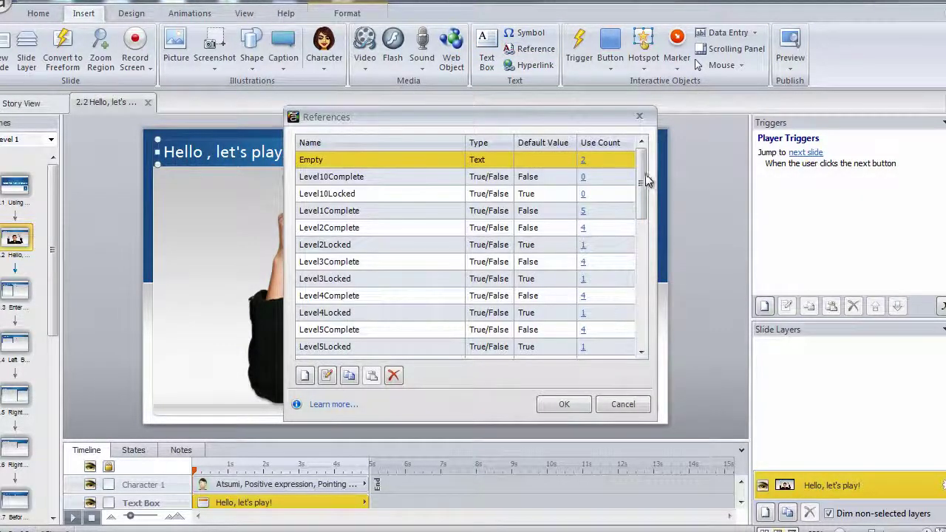
pyautogui.moveTo(648, 182); pyautogui.dragTo(635, 314)
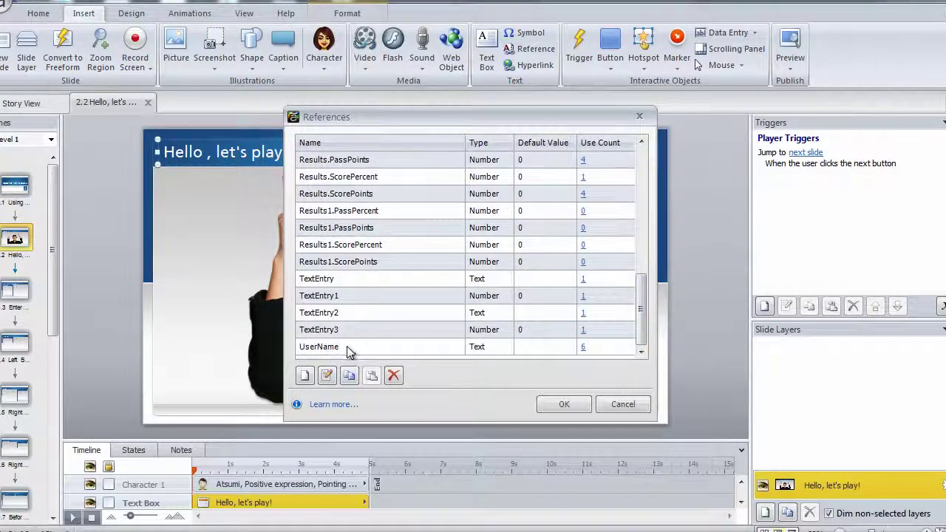
pyautogui.click(403, 349)
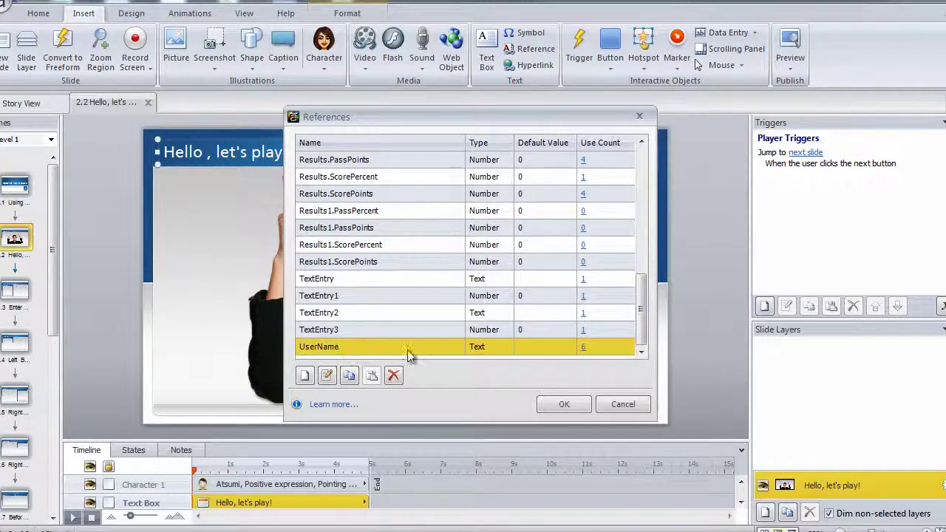
pyautogui.click(564, 404)
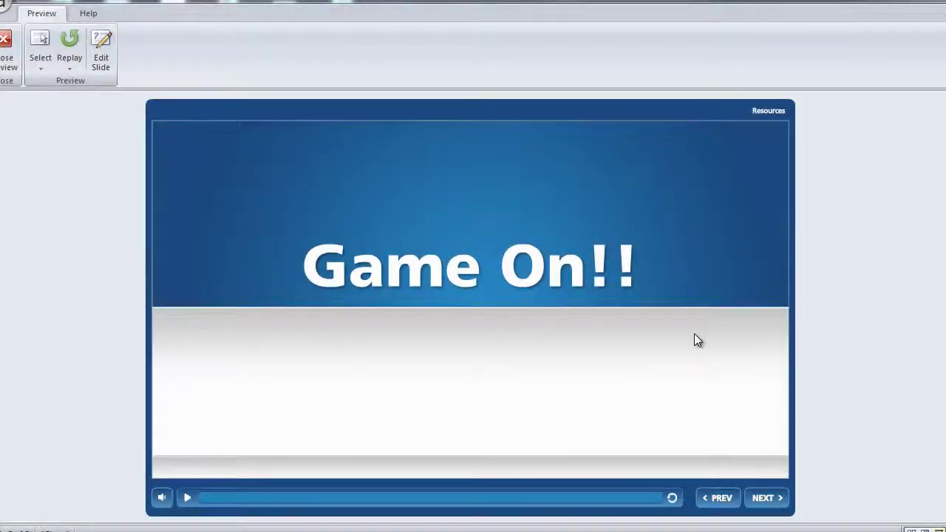
# In the preview, enter and submit a sample learner's full name.
pyautogui.click(765, 499)
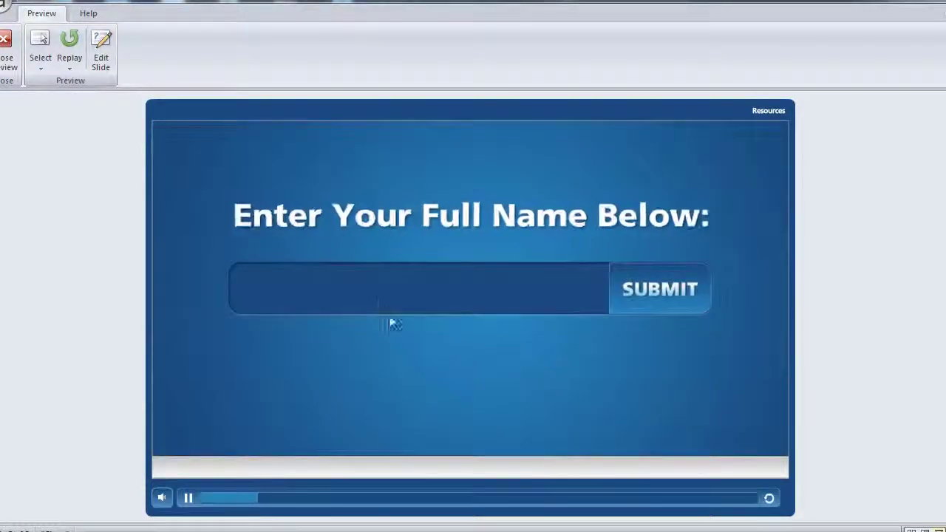
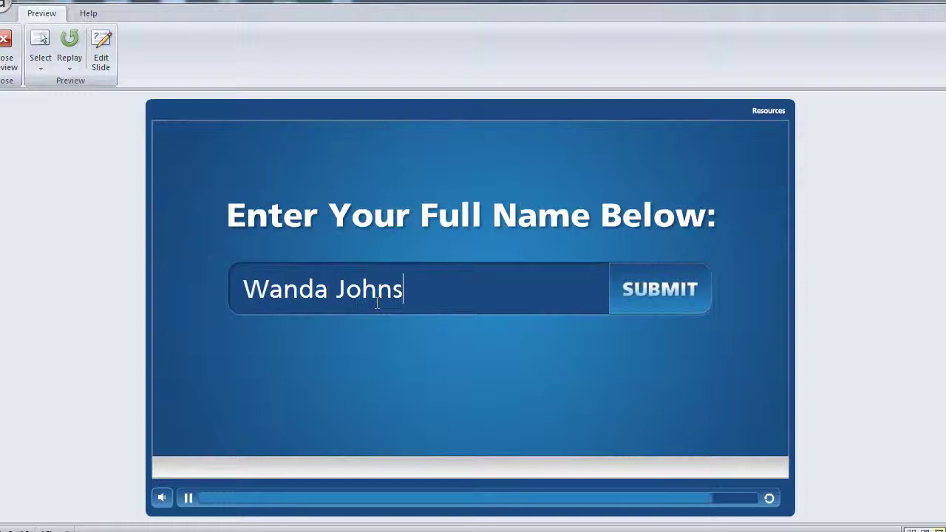
pyautogui.click(636, 312)
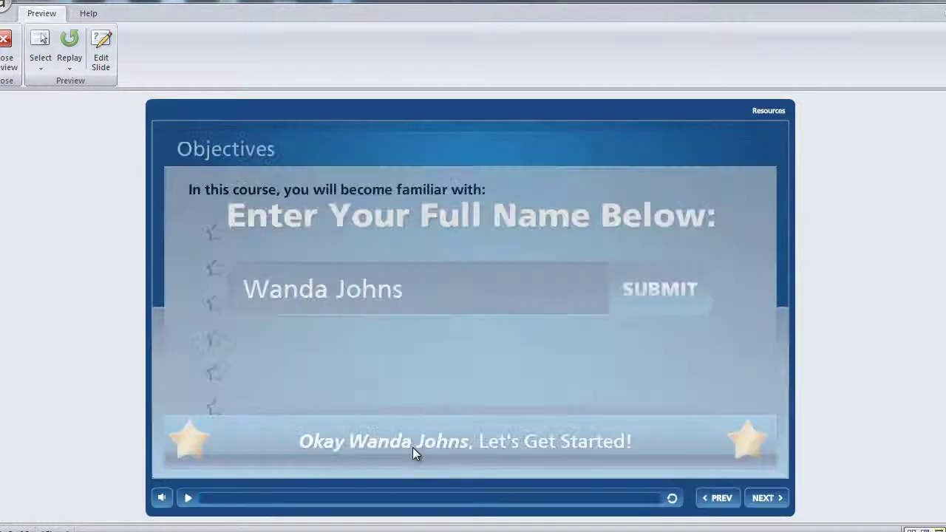
# Continue through Objectives and start Level 1 to reach the personalised greeting slide.
pyautogui.click(432, 446)
pyautogui.click(763, 499)
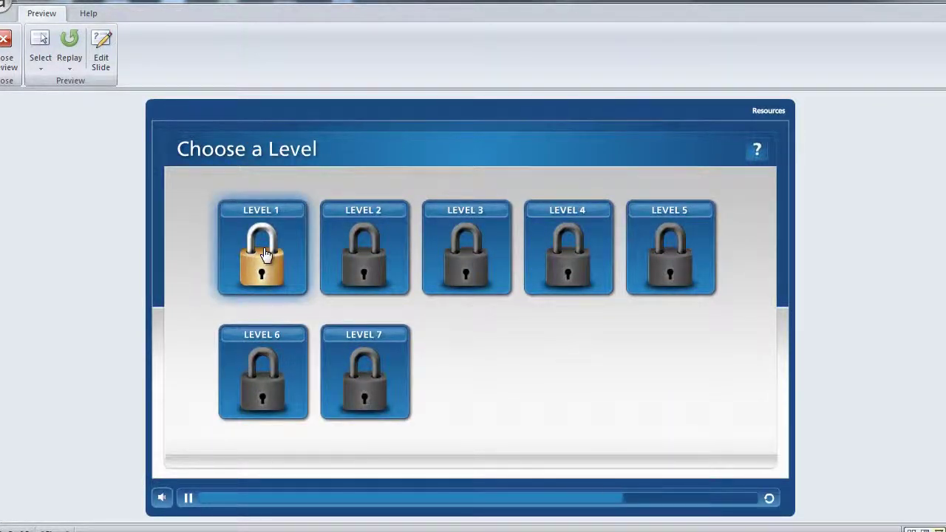
pyautogui.click(265, 254)
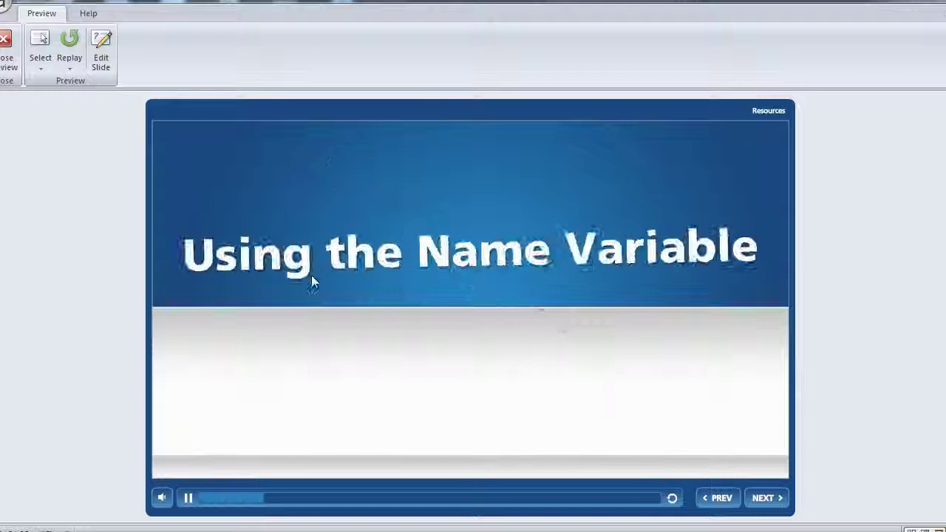
pyautogui.click(770, 506)
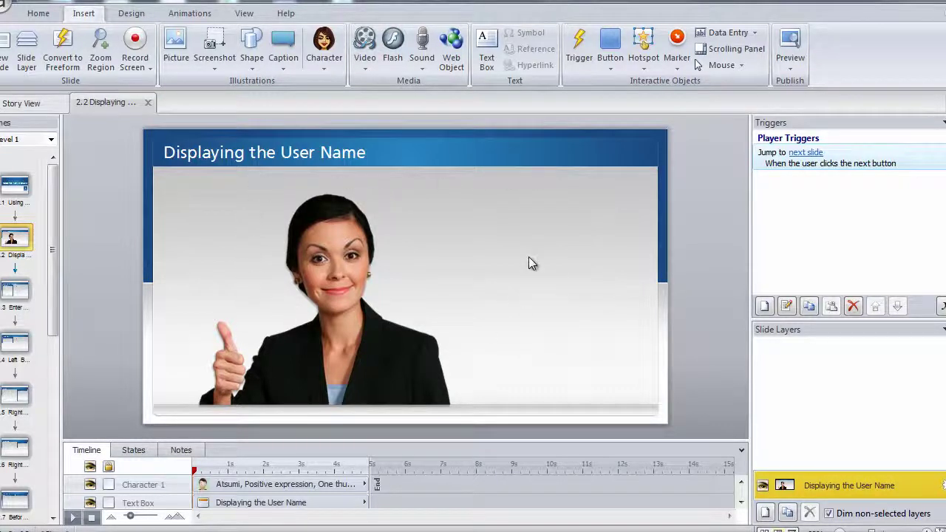
# Add a rectangular speech caption beside the character's head reading 'Good Job'.
pyautogui.click(318, 241)
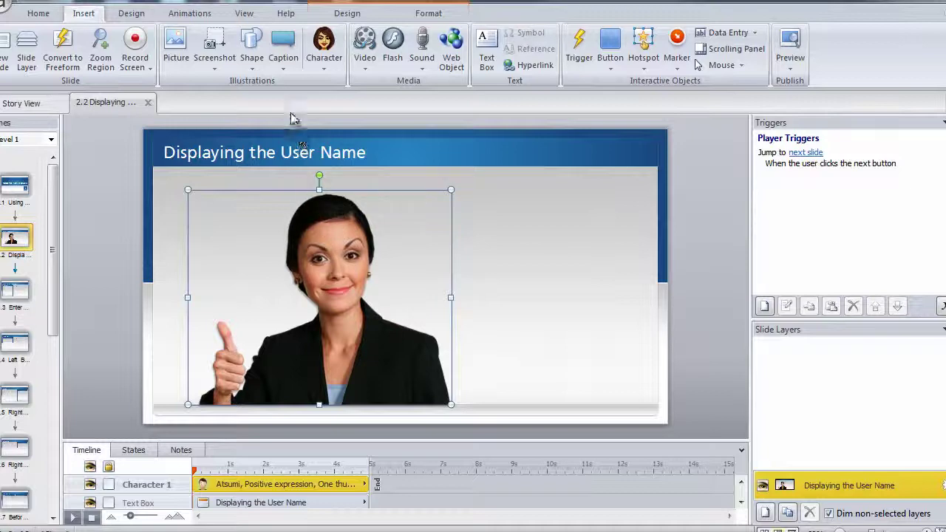
pyautogui.click(284, 64)
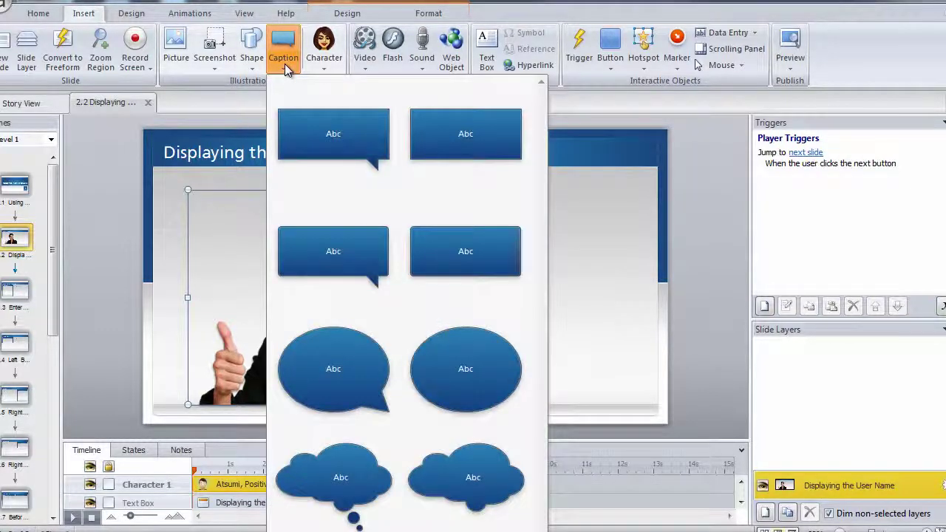
pyautogui.click(353, 256)
pyautogui.moveTo(454, 194)
pyautogui.mouseDown()
pyautogui.moveTo(632, 281)
pyautogui.moveTo(532, 266)
pyautogui.moveTo(425, 277)
pyautogui.moveTo(384, 254)
pyautogui.mouseUp()
pyautogui.write('G')
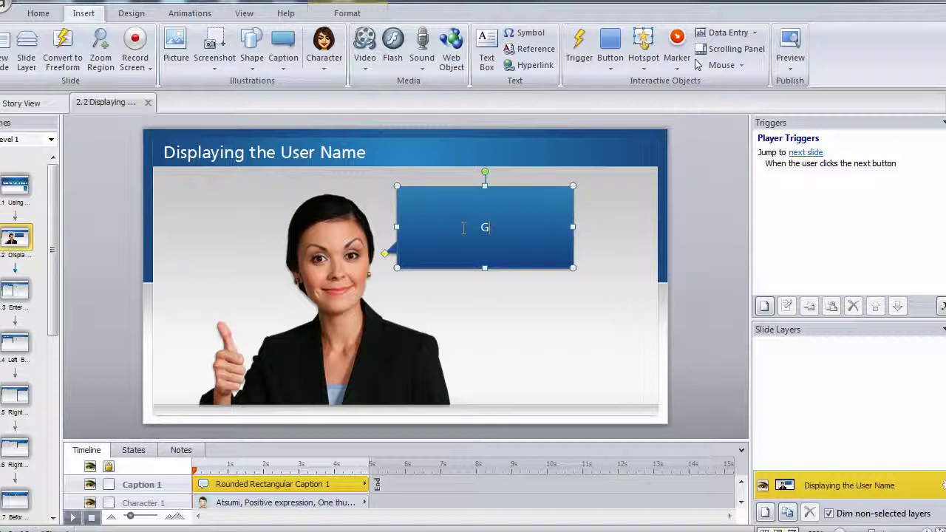
pyautogui.write('ood Job')
pyautogui.press('Escape')
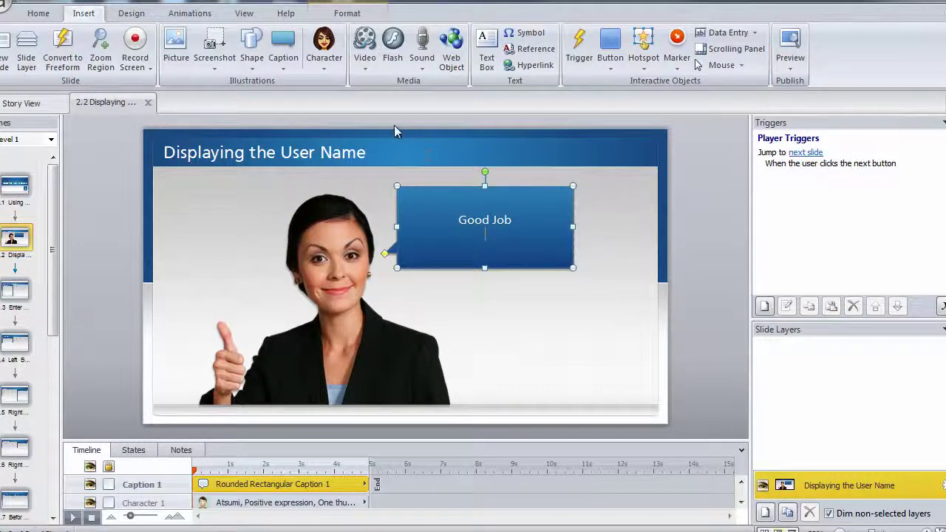
# Append the UserName variable reference to the caption text.
pyautogui.click(531, 49)
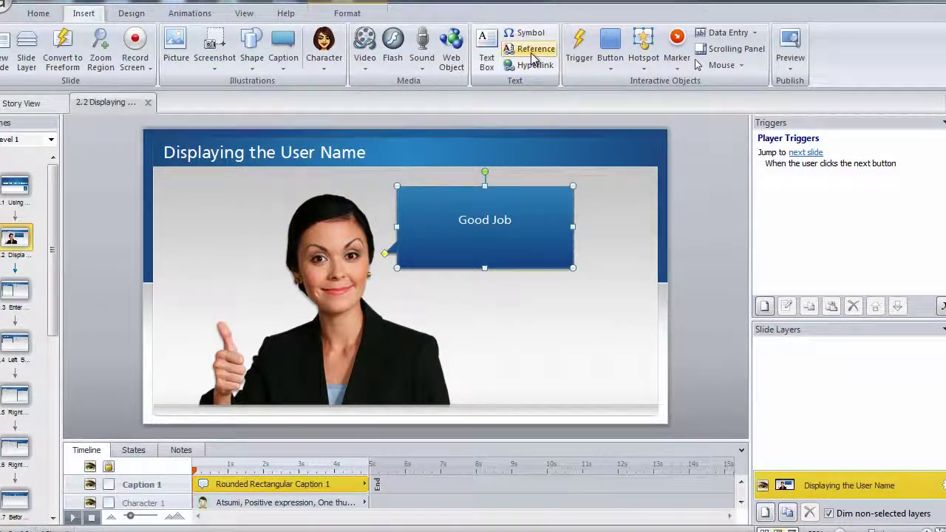
pyautogui.moveTo(644, 197); pyautogui.dragTo(644, 327)
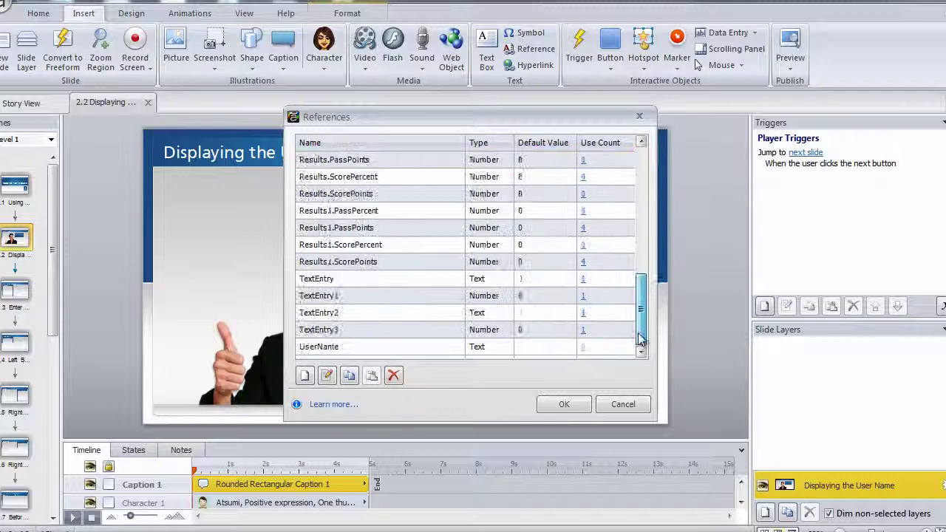
pyautogui.click(371, 348)
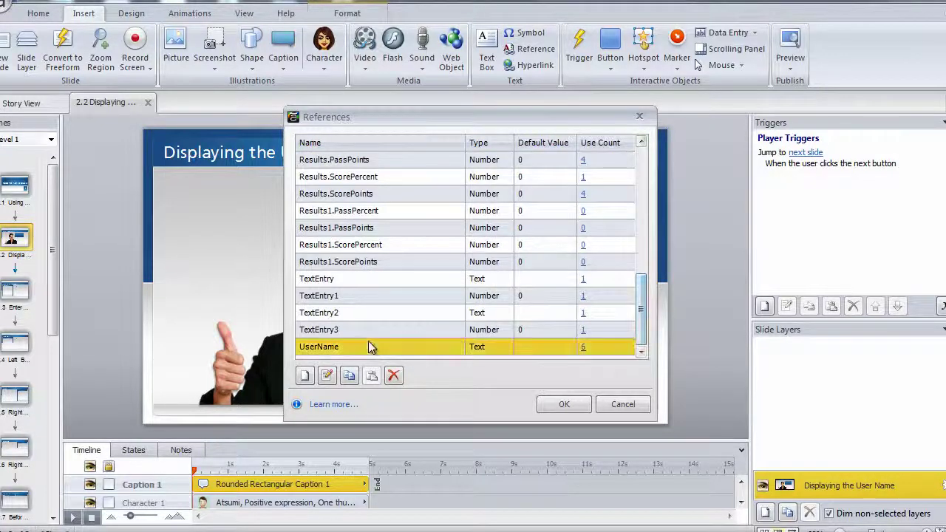
pyautogui.click(557, 405)
pyautogui.click(497, 292)
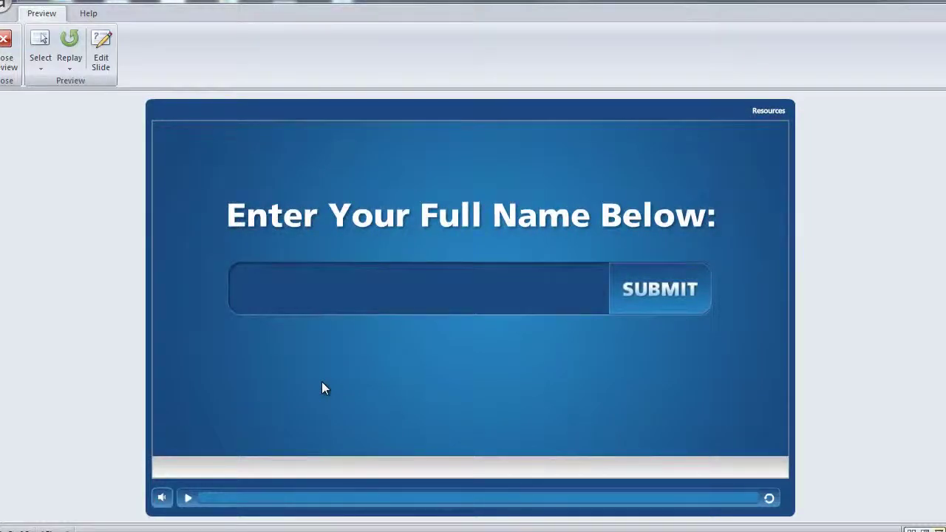
# In the preview, enter and submit a sample learner's full name.
pyautogui.click(314, 296)
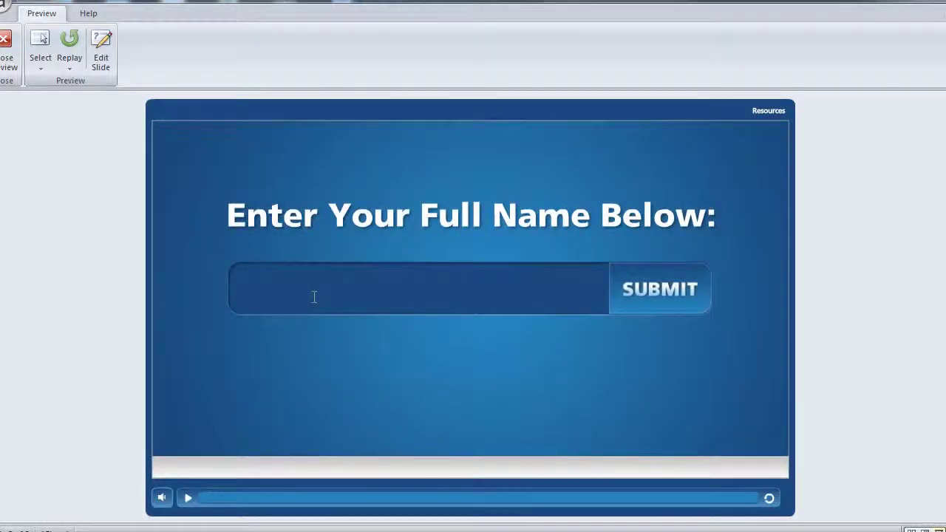
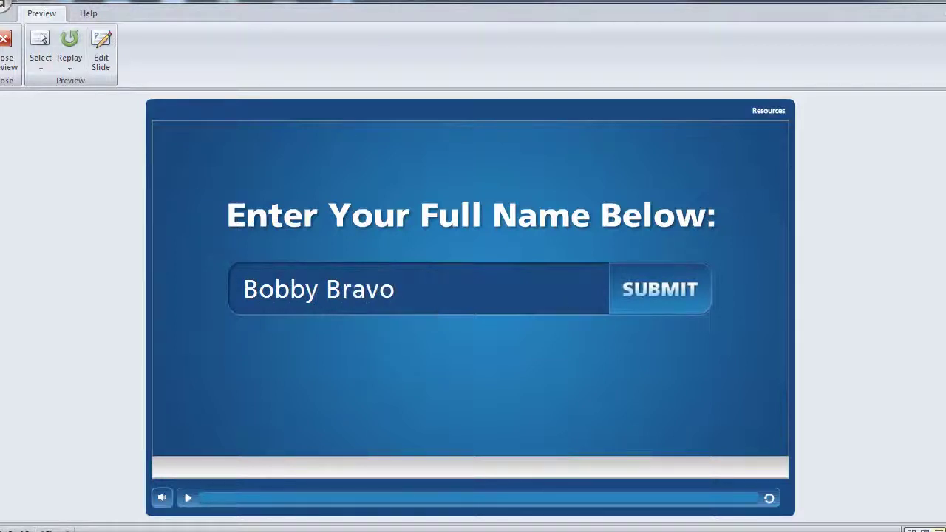
pyautogui.click(660, 305)
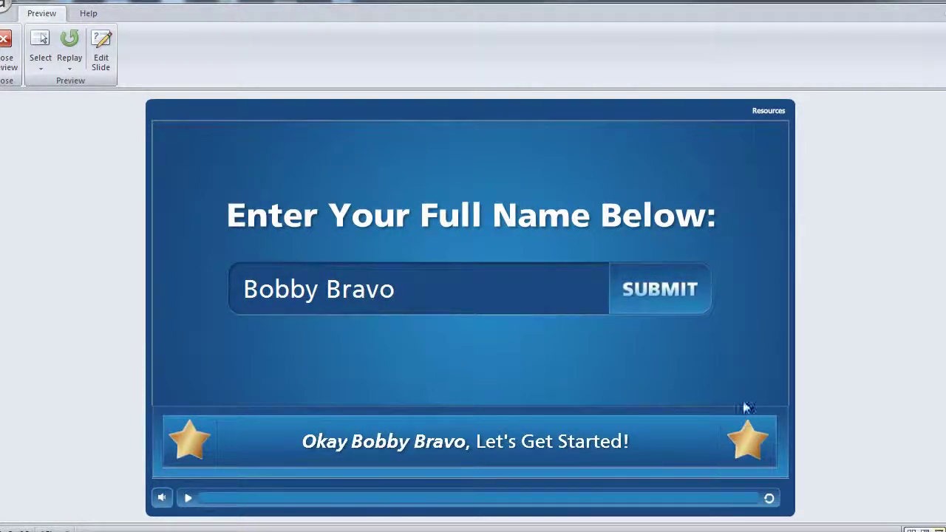
# Proceed through Objectives into Level 1 to reach the Displaying the User Name slide.
pyautogui.click(695, 311)
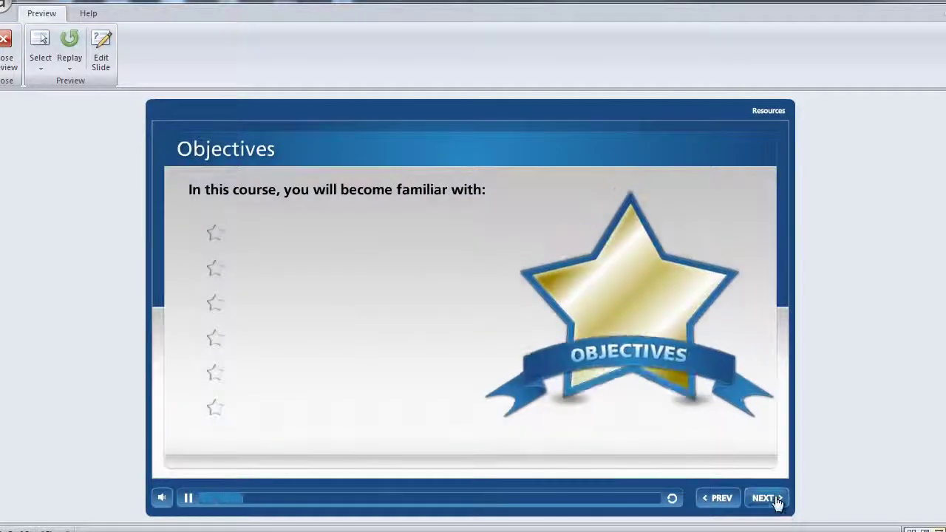
pyautogui.click(779, 499)
pyautogui.click(257, 237)
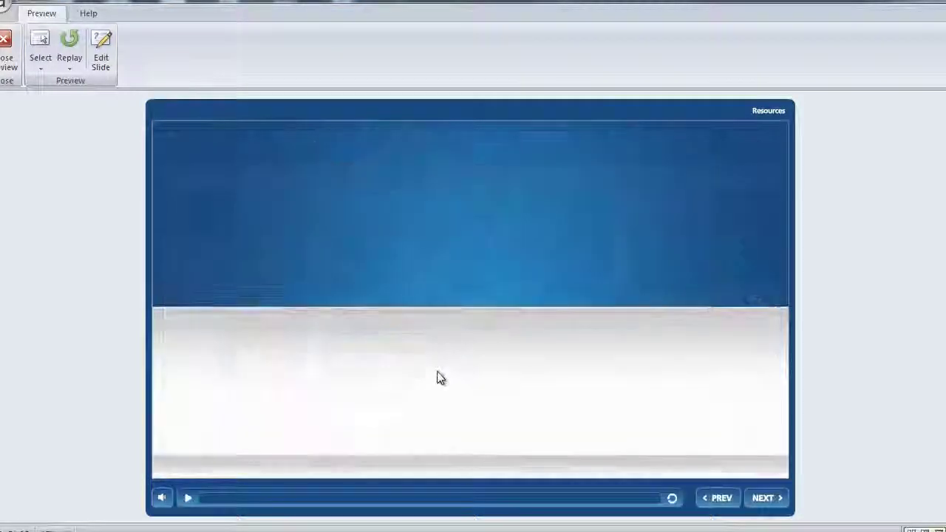
pyautogui.click(754, 499)
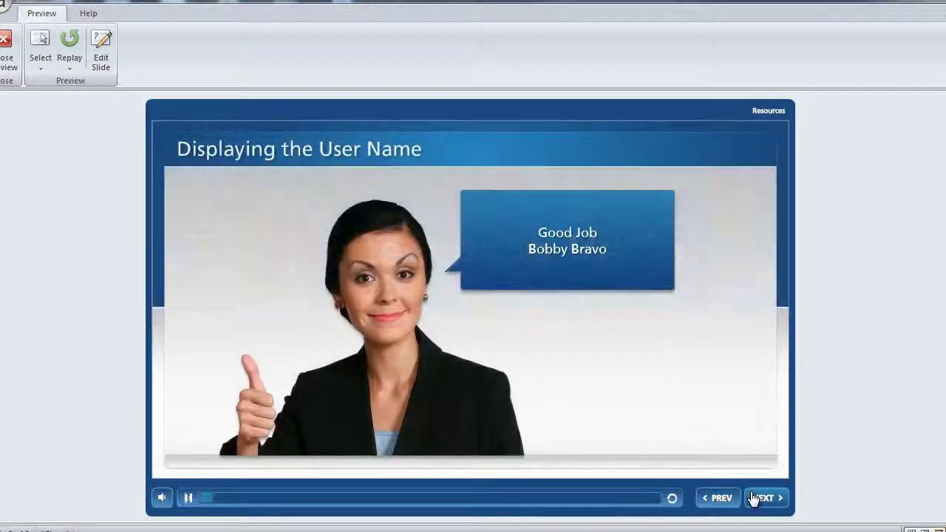